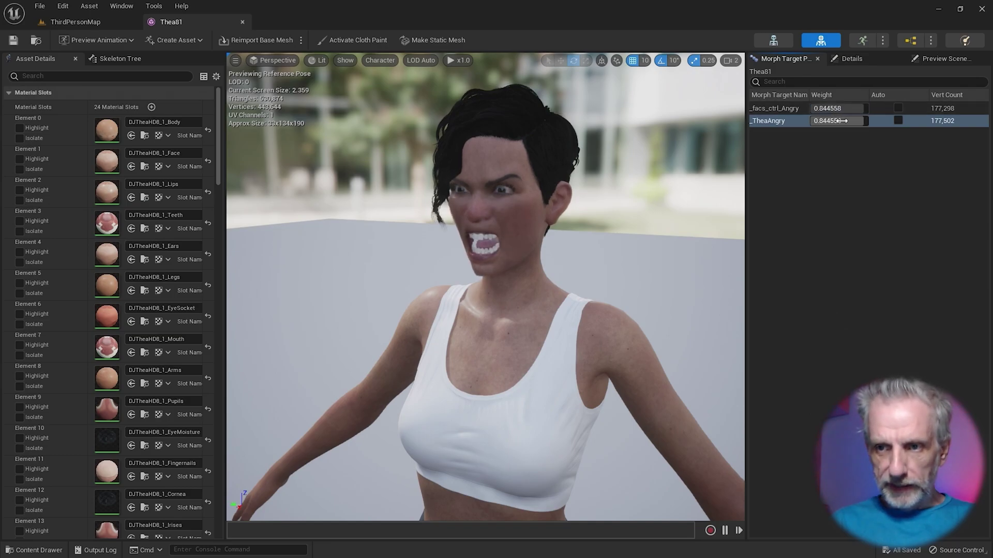
# Set the _facs_ctrl_Angry and _TheaAngry morph targets back to automatic weights and close the Thea81 mesh editor.
pyautogui.click(833, 108)
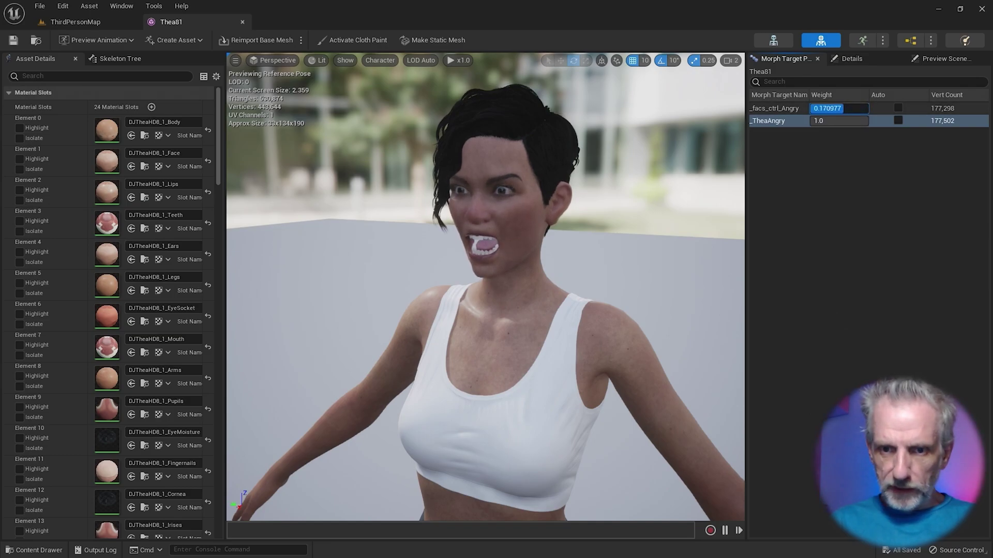
pyautogui.click(898, 108)
pyautogui.click(898, 121)
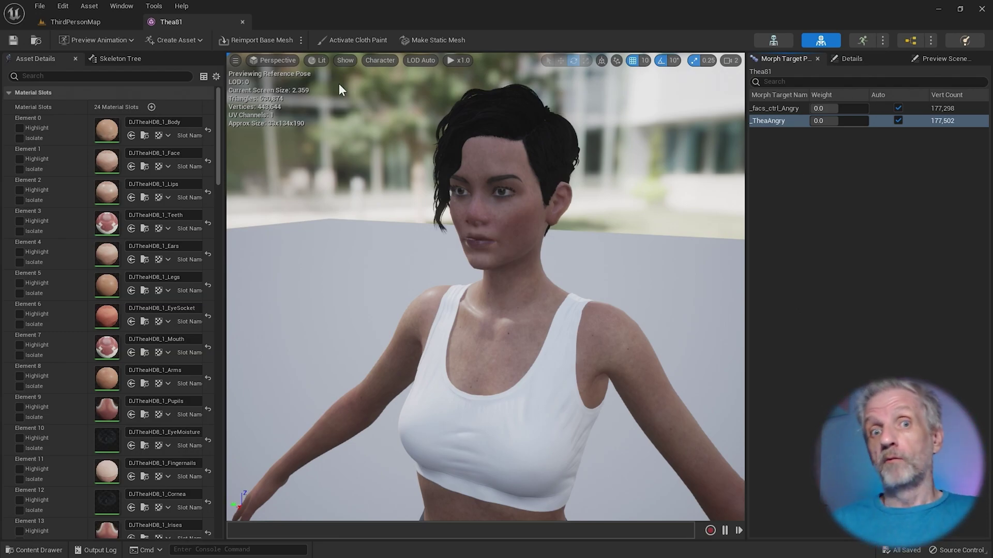
pyautogui.click(242, 22)
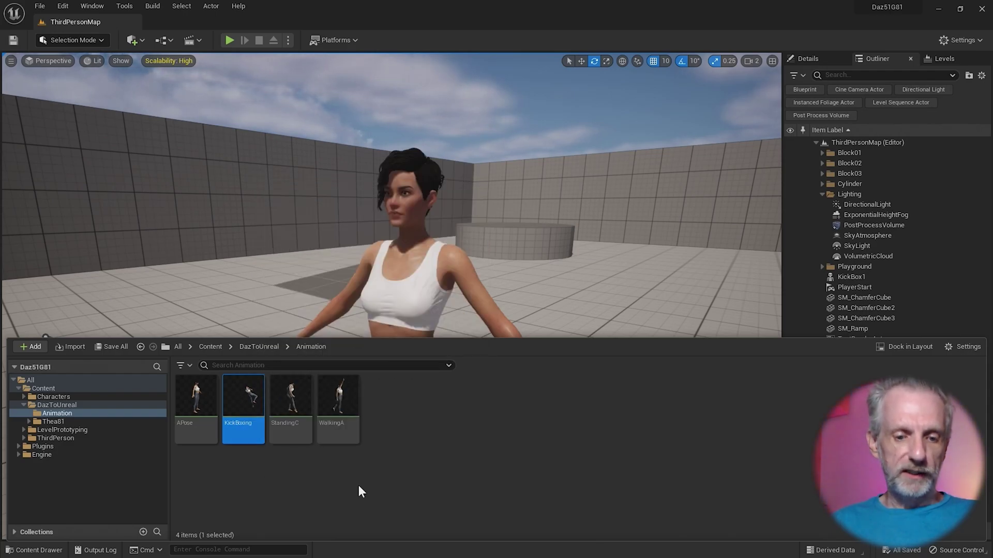
# Duplicate the KickBoxing animation in the Animation folder and name the copy KickBoxingAngry.
pyautogui.hotkey('ctrl', 'd')
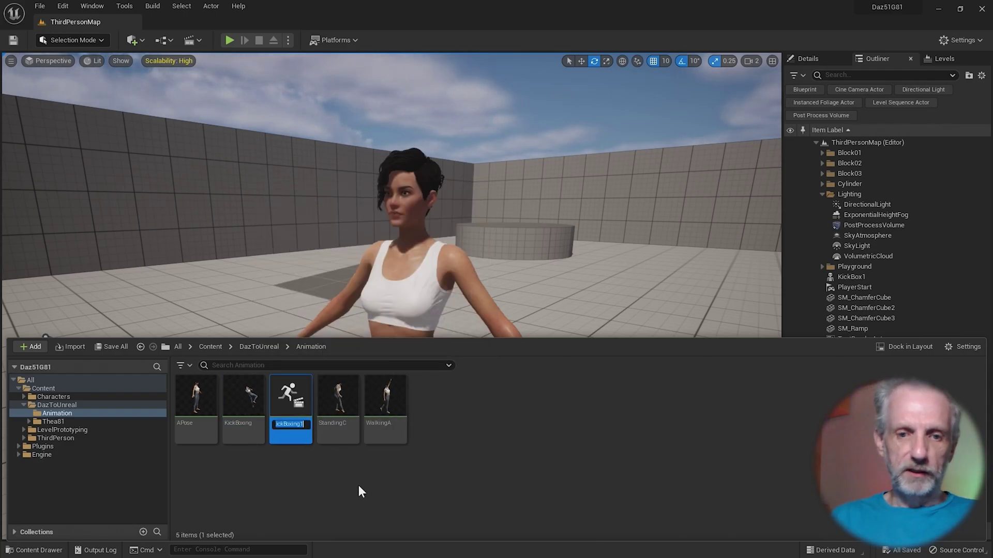
pyautogui.write('BoxingAngry')
pyautogui.press('Return')
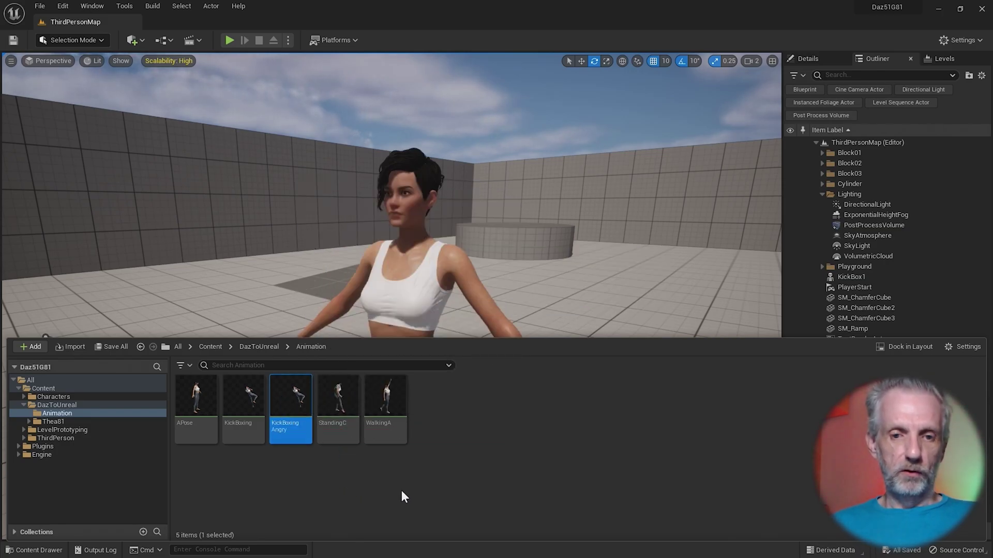
# Open KickBoxingAngry docked in the main window and pause its preview at the first frame.
pyautogui.doubleClick(292, 399)
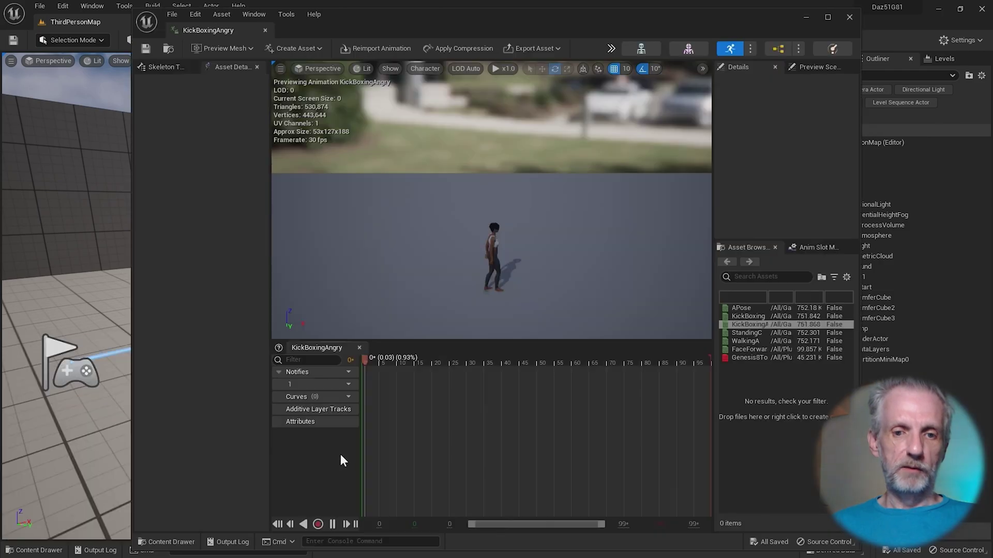
pyautogui.moveTo(213, 32); pyautogui.dragTo(175, 14)
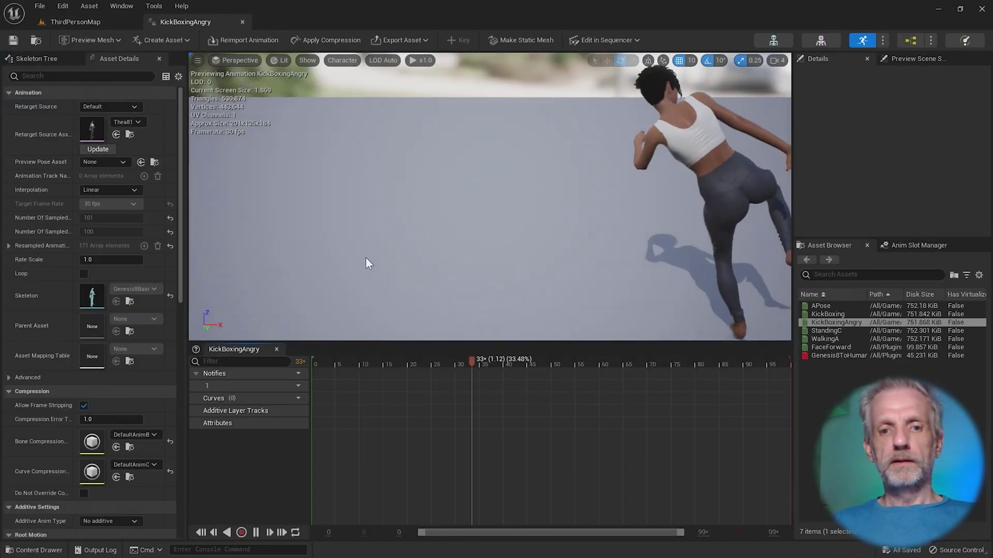
pyautogui.click(256, 533)
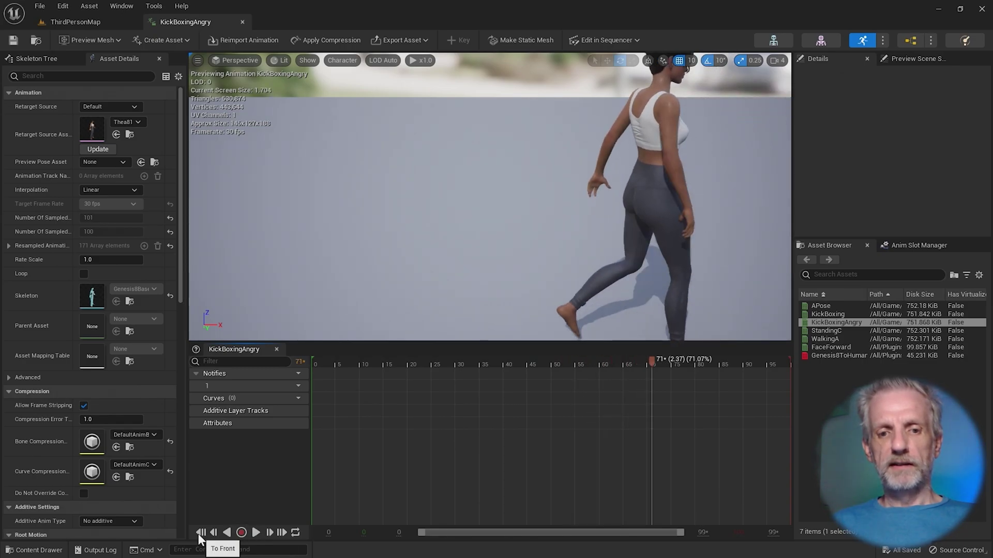
pyautogui.click(200, 532)
pyautogui.moveTo(463, 287); pyautogui.dragTo(481, 314)
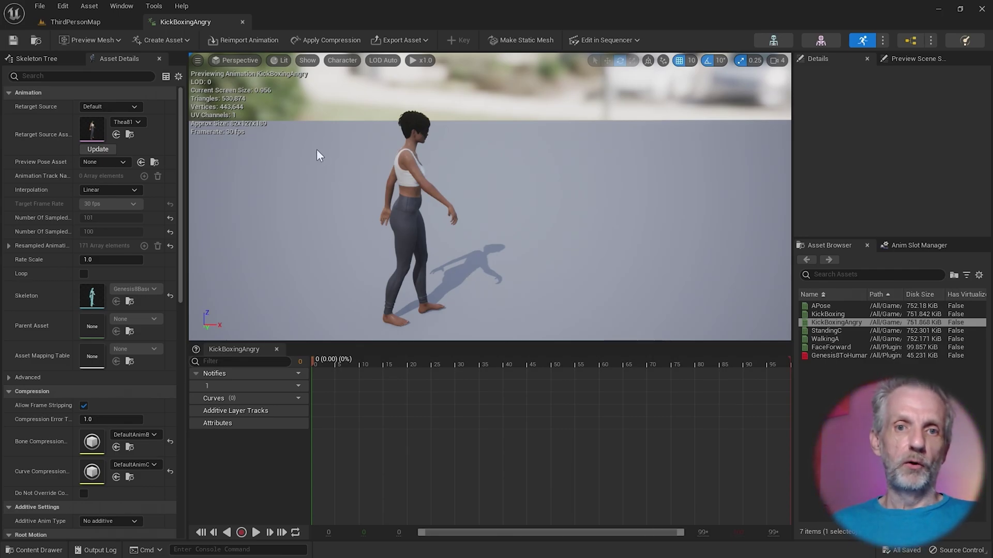
# Run the preview's Turn Table and pause it to rotate the character in the viewport.
pyautogui.click(199, 61)
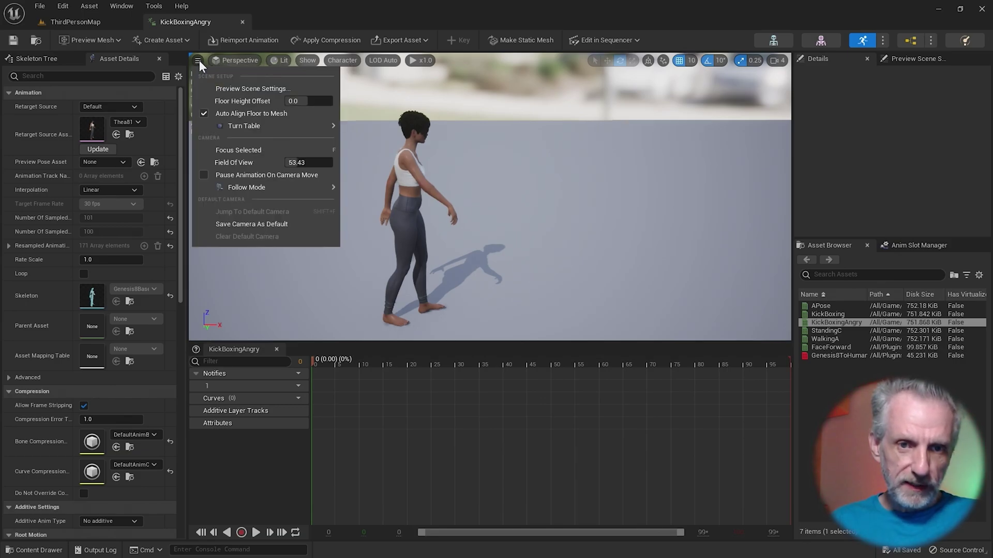
pyautogui.moveTo(260, 125)
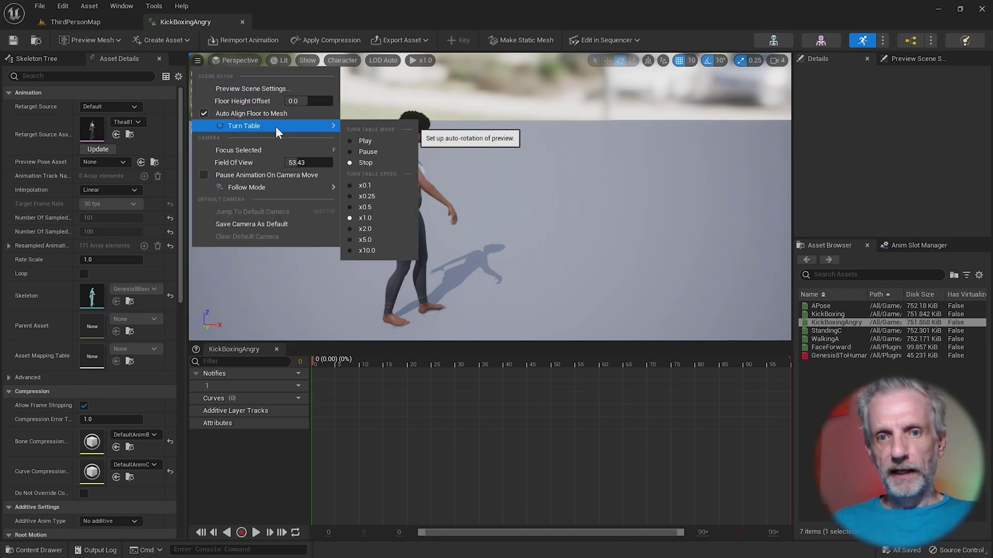
pyautogui.click(385, 141)
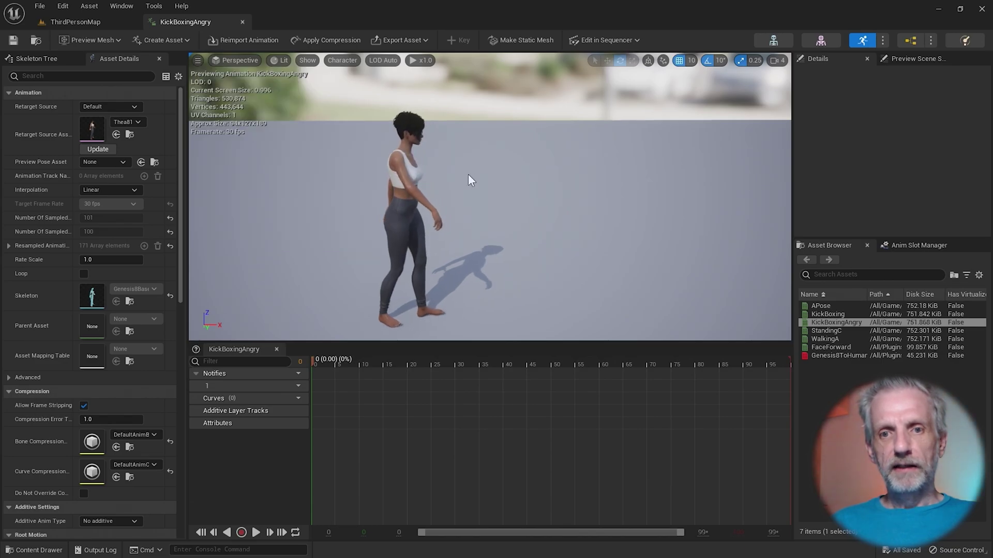
pyautogui.click(198, 60)
pyautogui.moveTo(275, 126)
pyautogui.click(370, 153)
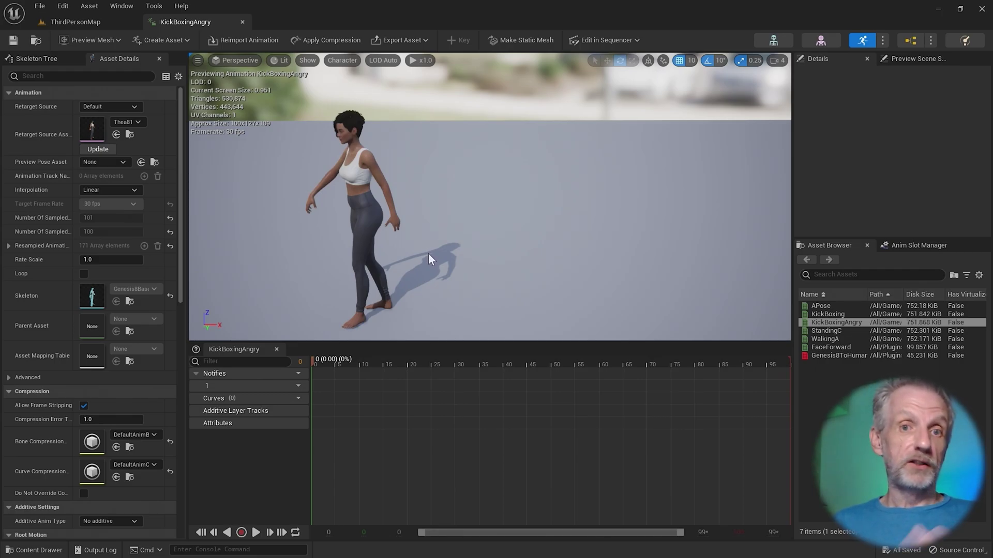
# Resume the Turn Table rotation and pause it with the character facing the camera.
pyautogui.click(197, 60)
pyautogui.moveTo(262, 129)
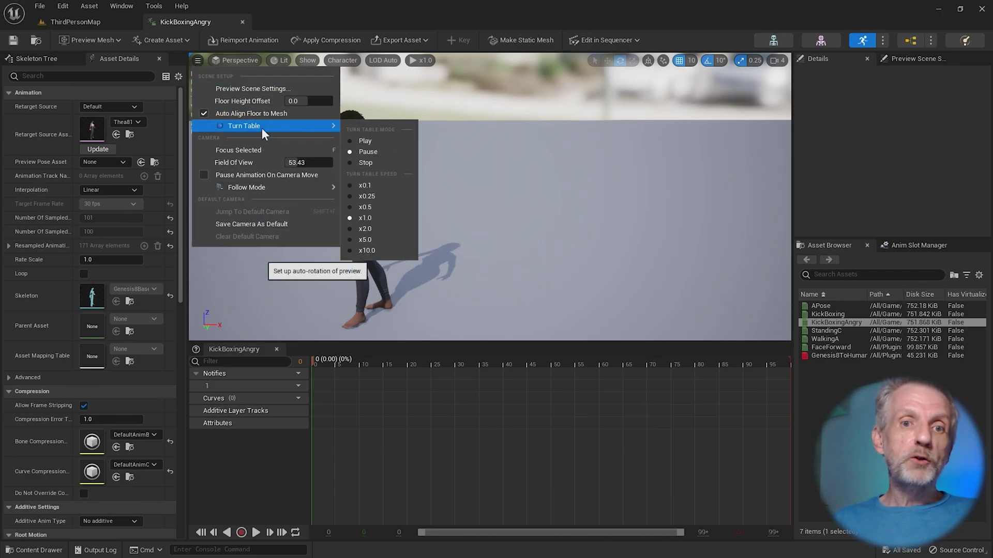
pyautogui.click(370, 143)
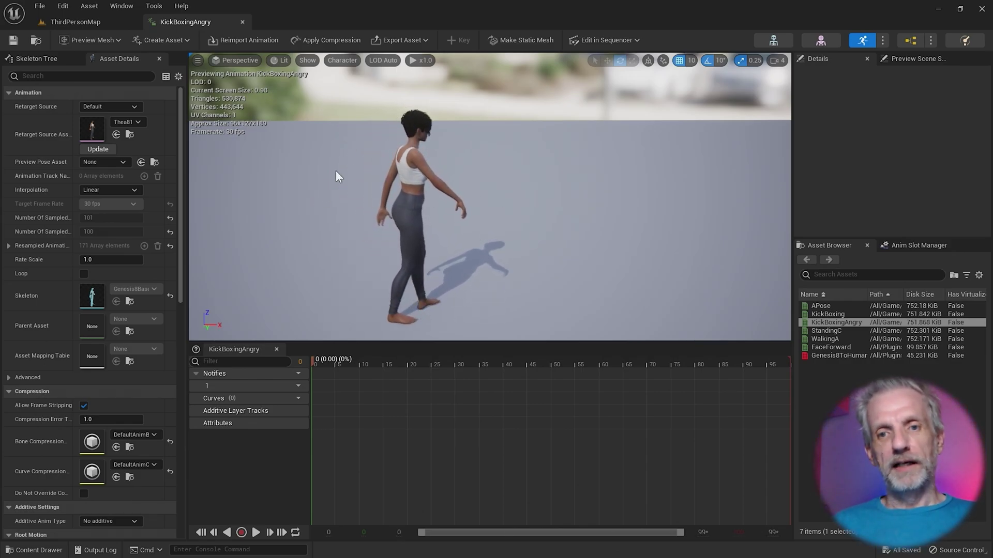
pyautogui.click(200, 57)
pyautogui.moveTo(275, 126)
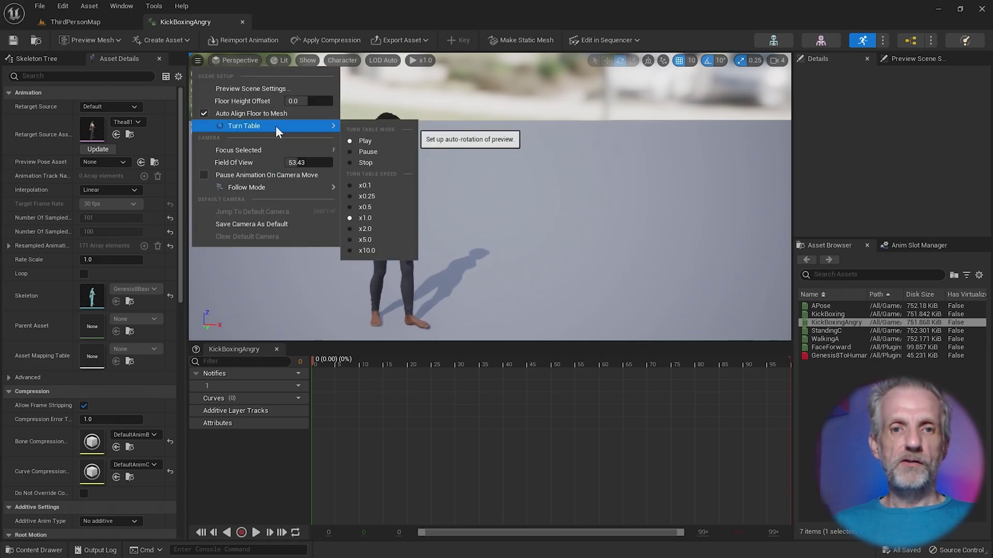
pyautogui.click(373, 153)
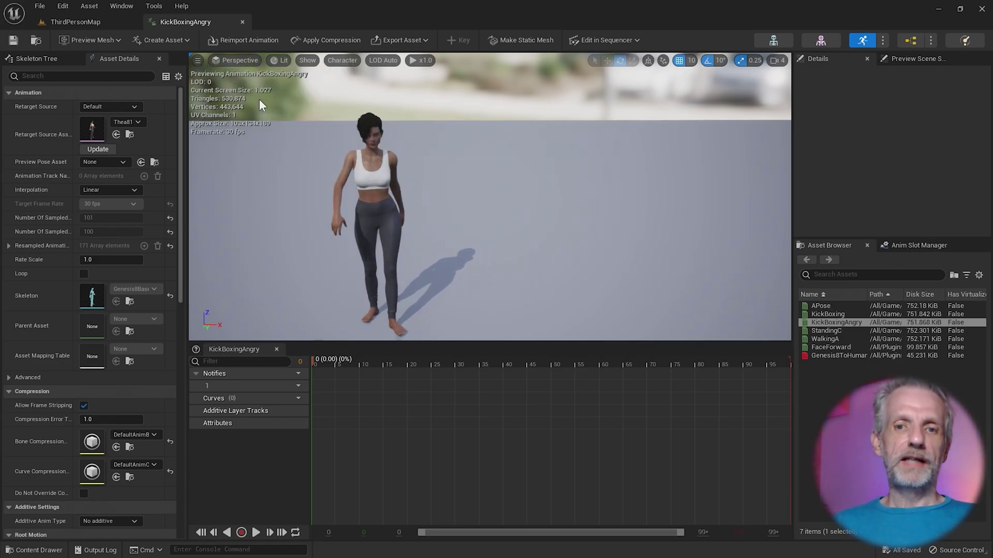
# Play the Turn Table once more and freeze it with the character's face in view.
pyautogui.click(199, 58)
pyautogui.moveTo(299, 130)
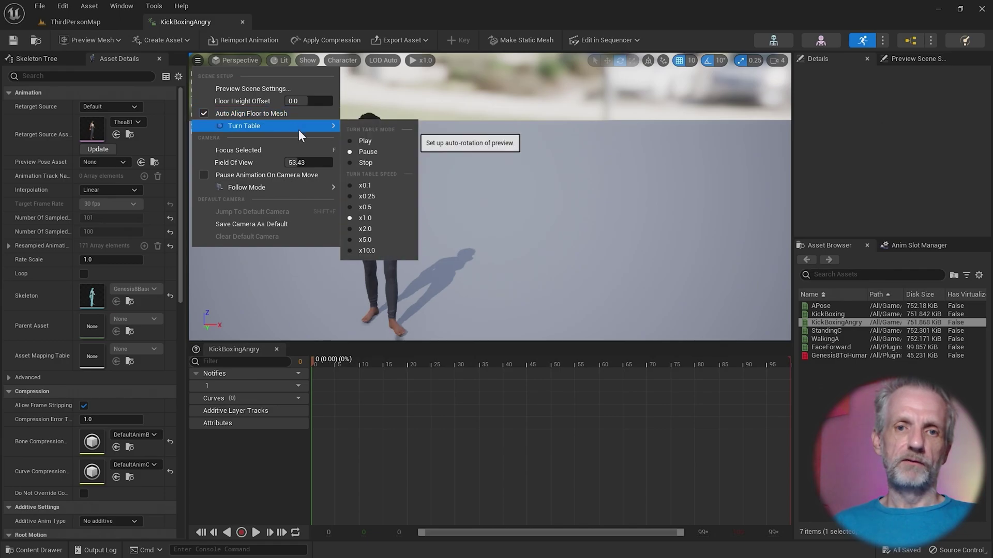
pyautogui.click(370, 136)
pyautogui.click(200, 58)
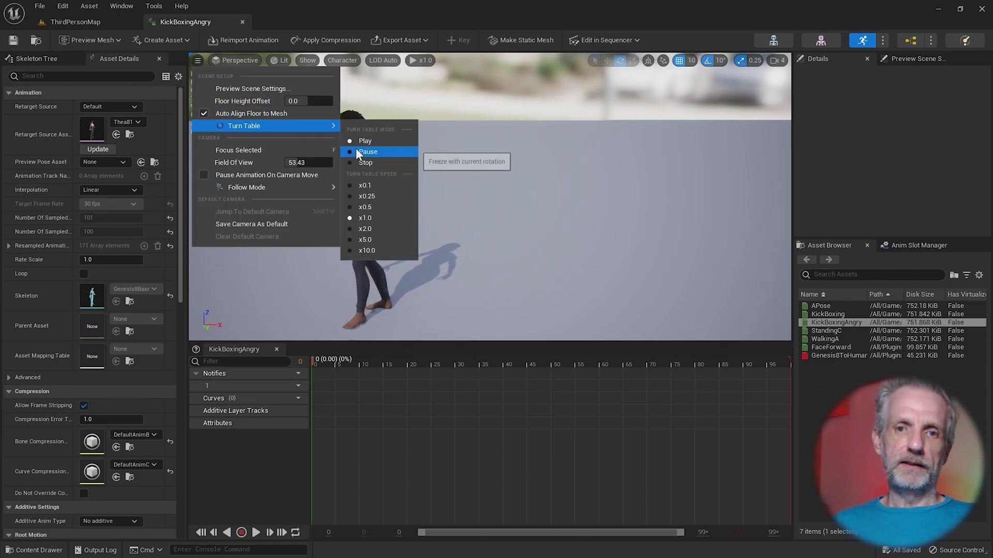
pyautogui.click(355, 149)
pyautogui.moveTo(348, 187); pyautogui.dragTo(312, 175)
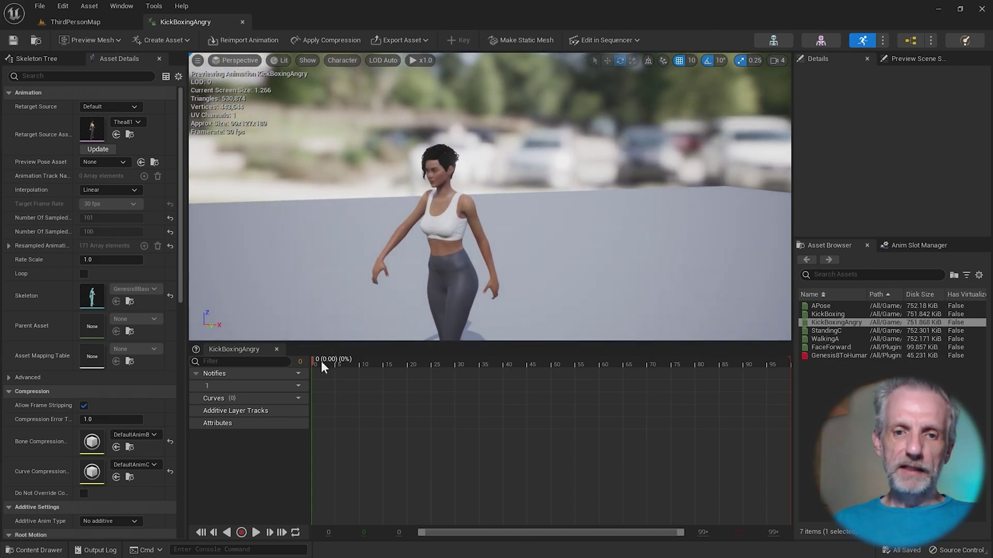
# Scrub the animation to the kick at about frame 35 and return to the first frame.
pyautogui.moveTo(314, 360); pyautogui.dragTo(482, 371)
pyautogui.moveTo(480, 300)
pyautogui.mouseDown()
pyautogui.moveTo(476, 283)
pyautogui.moveTo(474, 306)
pyautogui.mouseUp()
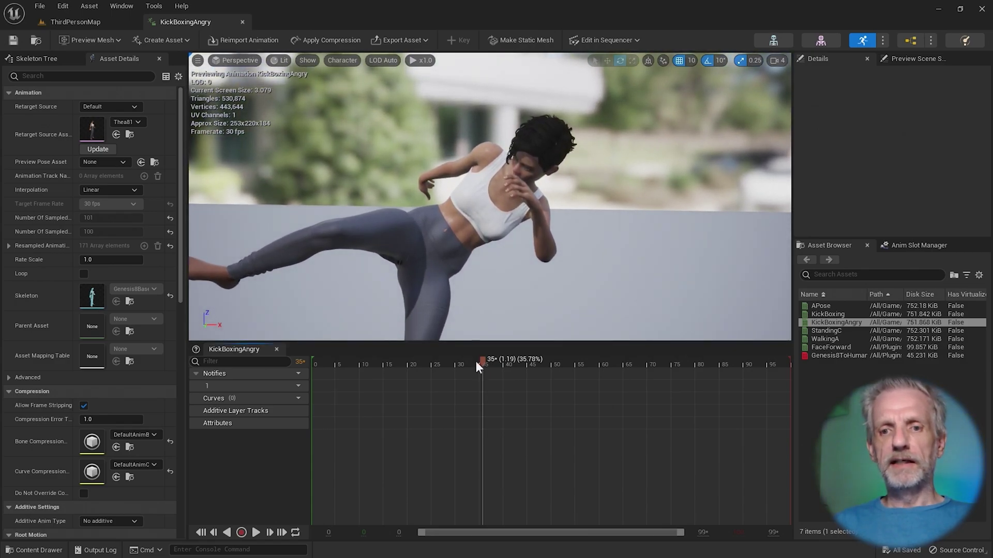
pyautogui.moveTo(476, 361); pyautogui.dragTo(280, 417)
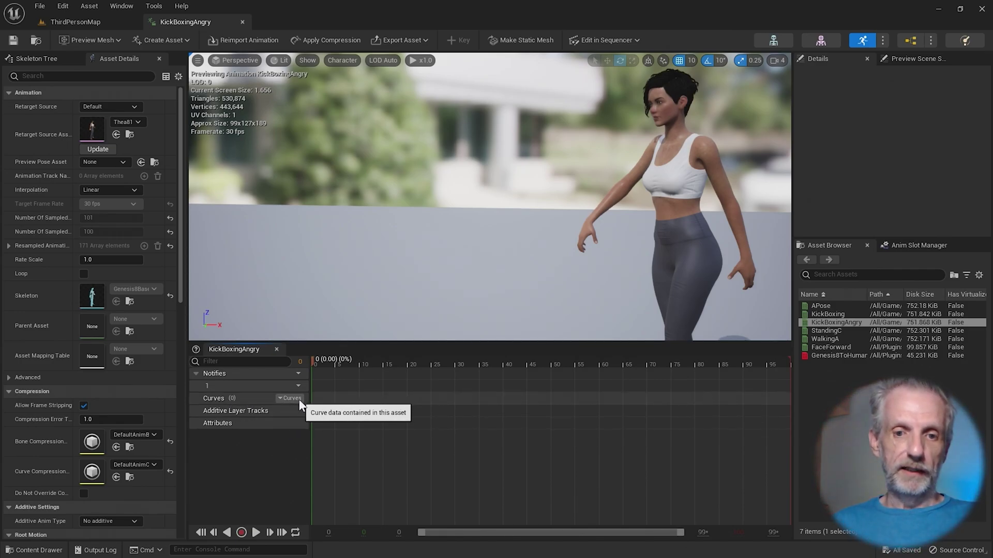
pyautogui.click(347, 361)
pyautogui.moveTo(347, 361); pyautogui.dragTo(314, 361)
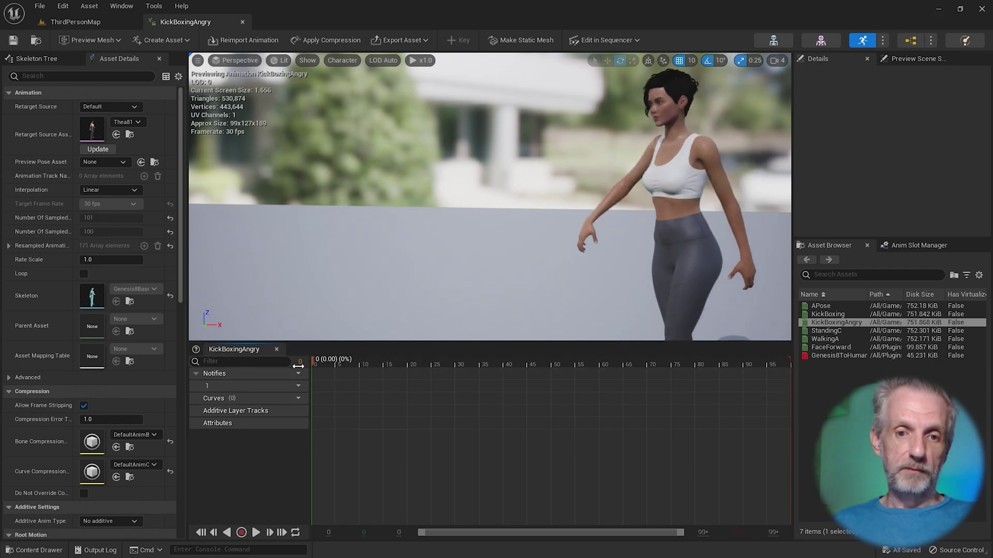
# Add a curve for the _TheaAngry morph target to the animation and open it in the Curve Editor.
pyautogui.click(291, 398)
pyautogui.moveTo(343, 424)
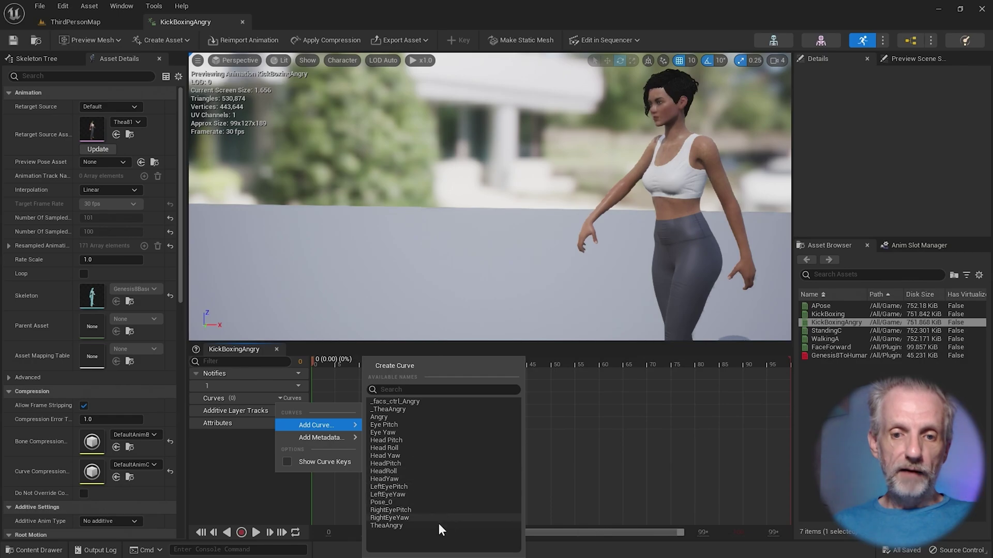
pyautogui.click(413, 409)
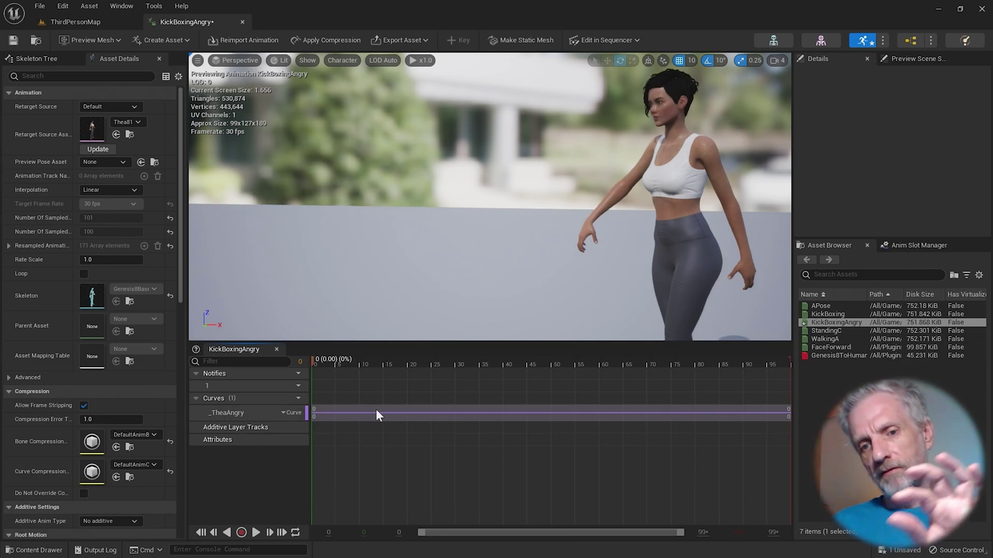
pyautogui.doubleClick(239, 412)
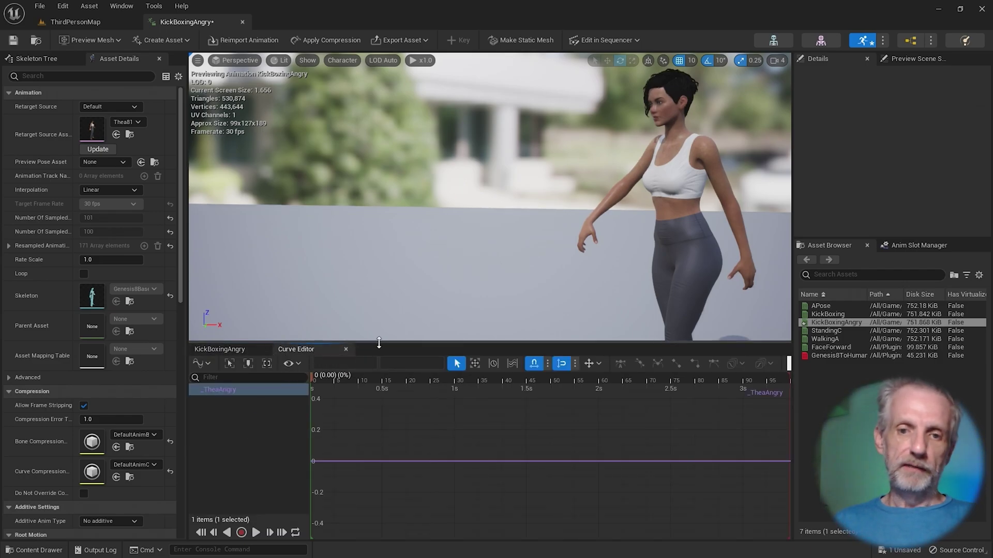
pyautogui.moveTo(381, 334); pyautogui.dragTo(385, 321)
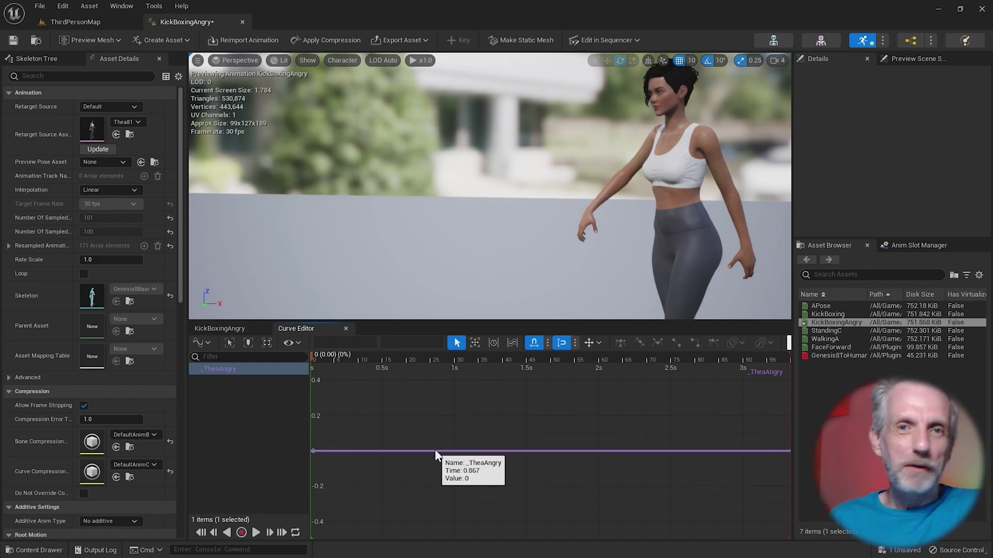
# Key the _TheaAngry curve at value 0 at the animation's start and end, 0 and 3.333 seconds.
pyautogui.click(311, 451)
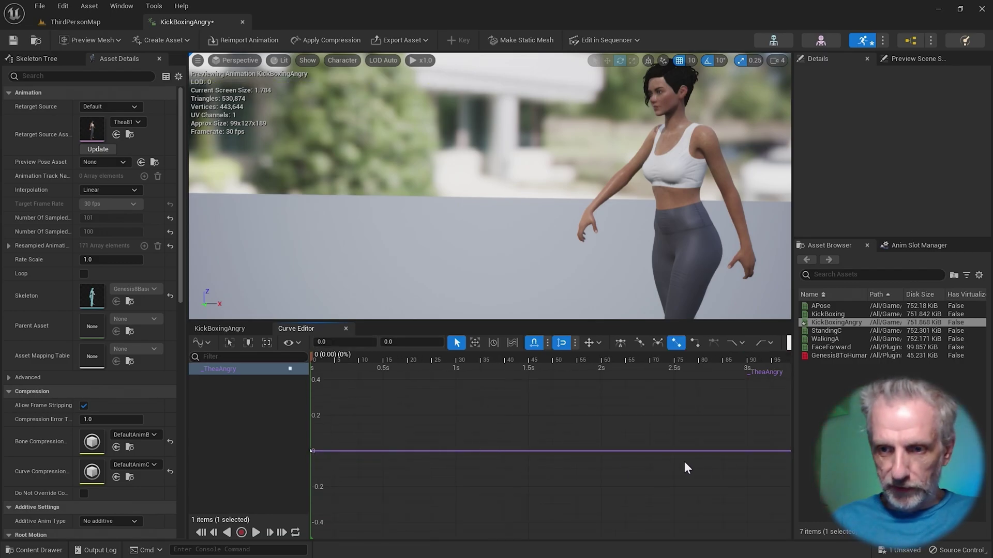
pyautogui.press('a')
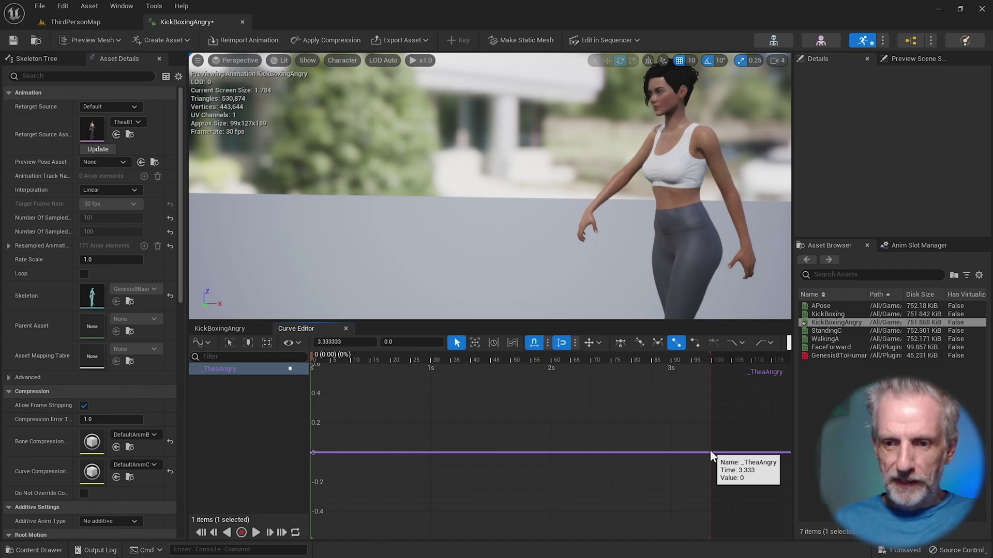
pyautogui.middleClick(711, 452)
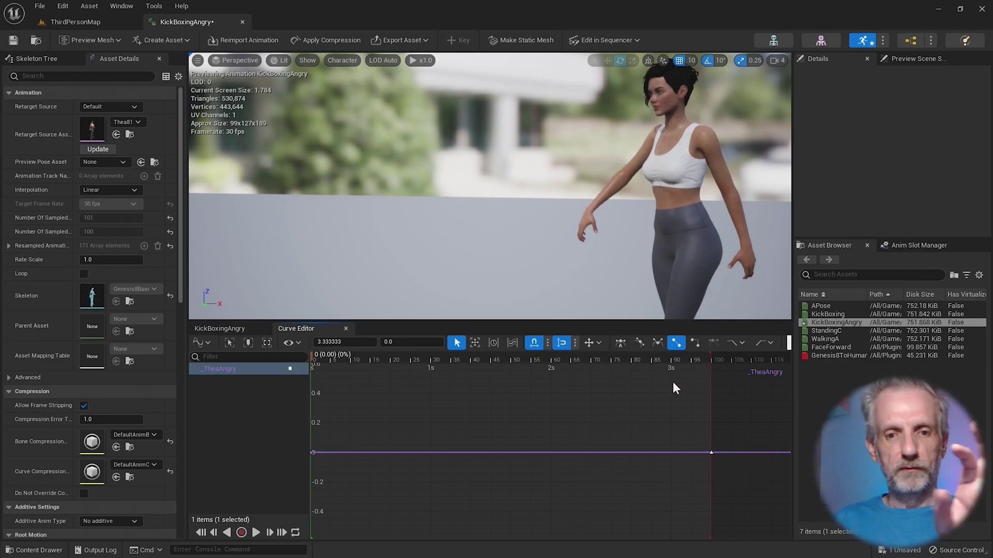
# Key the _TheaAngry curve at value 0 as the kick begins, at about 1.067 and 1.233 seconds.
pyautogui.moveTo(381, 358); pyautogui.dragTo(438, 359)
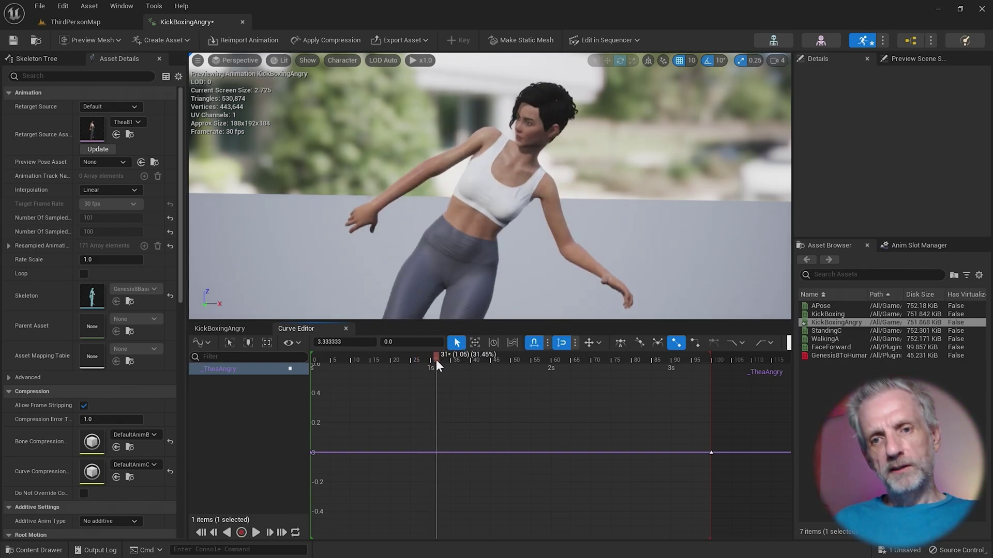
pyautogui.middleClick(438, 451)
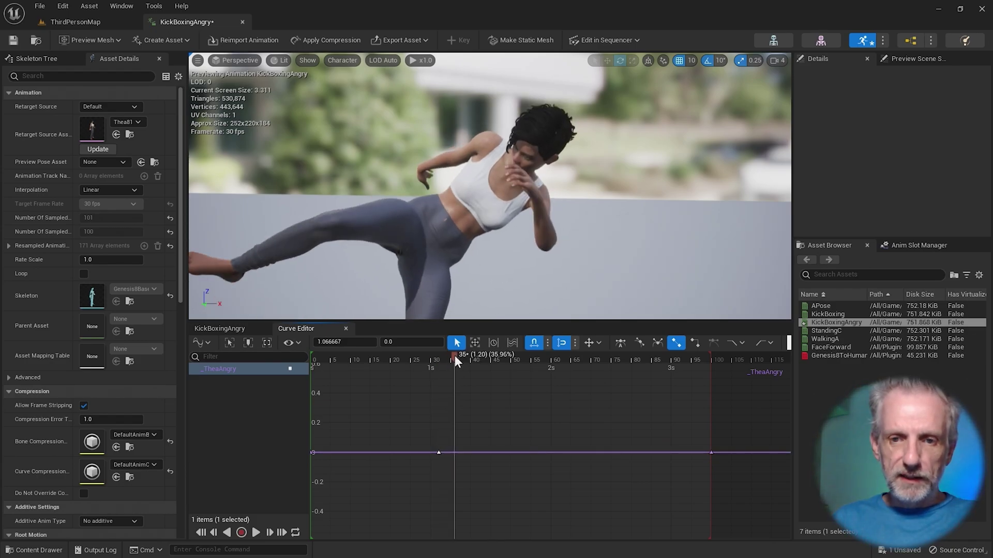
pyautogui.moveTo(454, 355); pyautogui.dragTo(462, 353)
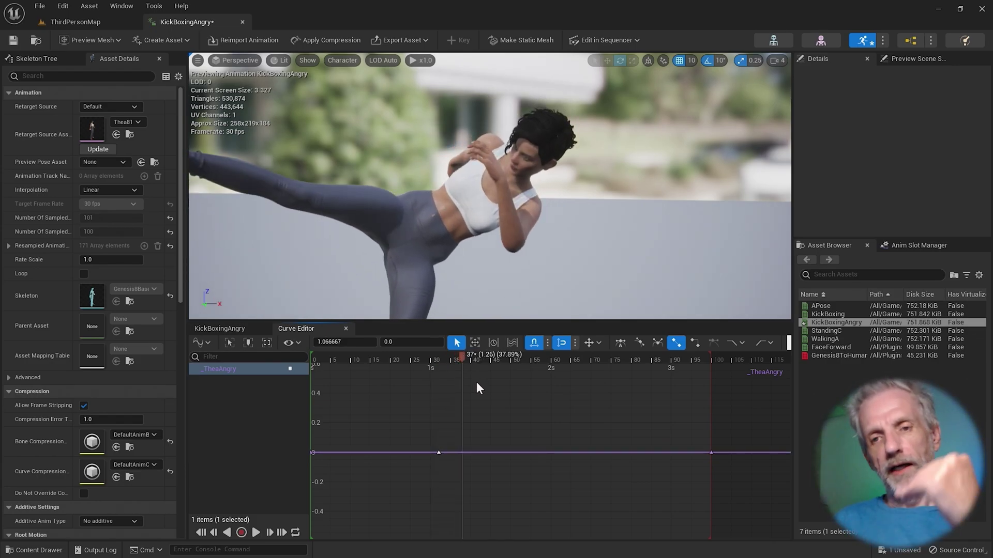
pyautogui.middleClick(459, 452)
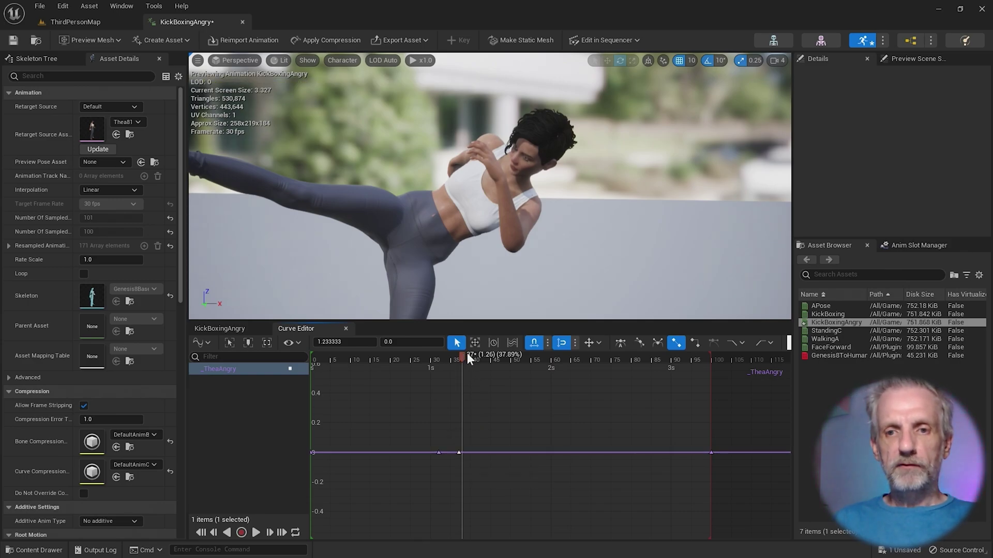
# Key the _TheaAngry curve at value 0 as the kick ends, at about 1.733 and 1.933 seconds.
pyautogui.moveTo(467, 352); pyautogui.dragTo(517, 359)
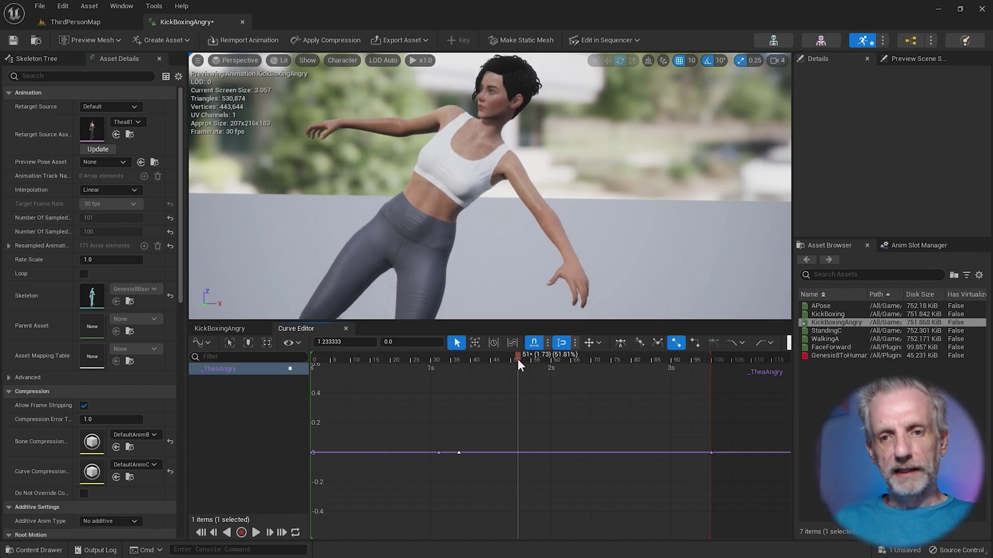
pyautogui.middleClick(517, 453)
pyautogui.scroll(1, 517, 454)
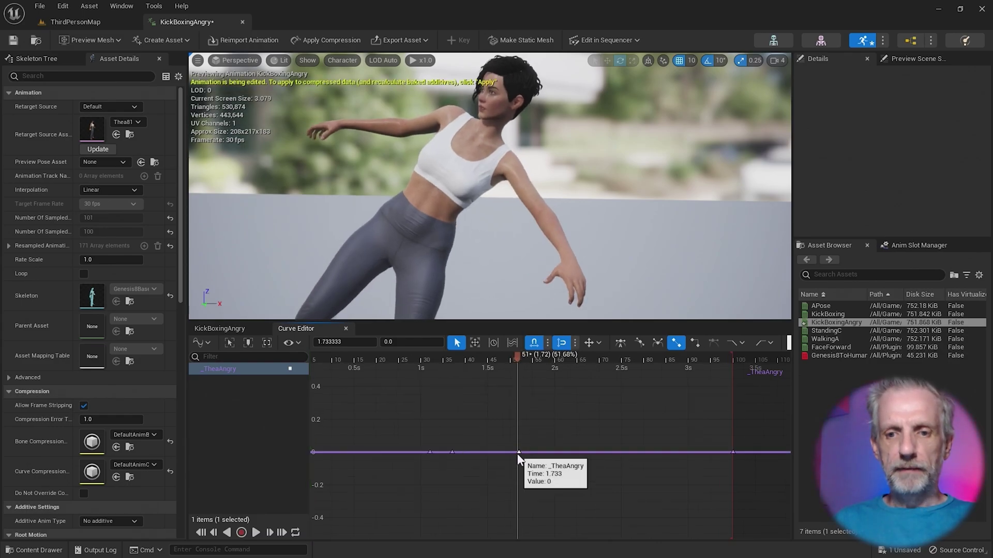
pyautogui.moveTo(519, 355); pyautogui.dragTo(548, 358)
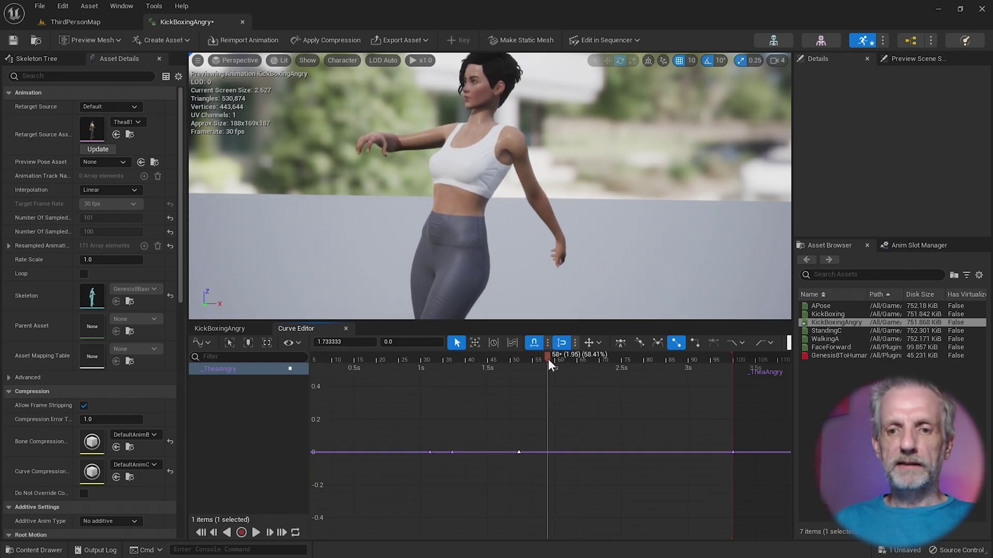
pyautogui.middleClick(547, 453)
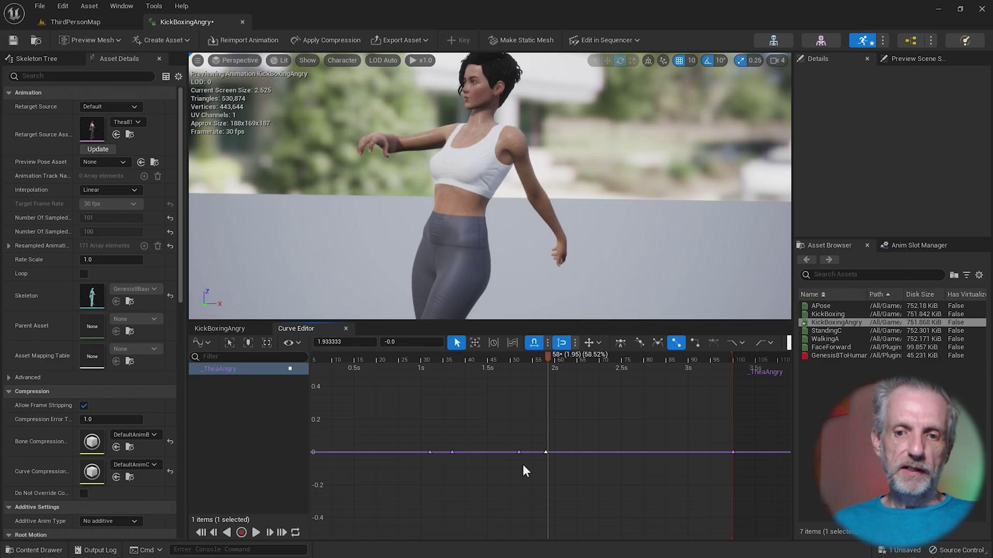
# Set the two middle keys, at 1.233 and 1.733 seconds, to value 1 and fit the whole curve in view.
pyautogui.moveTo(522, 460); pyautogui.dragTo(452, 437)
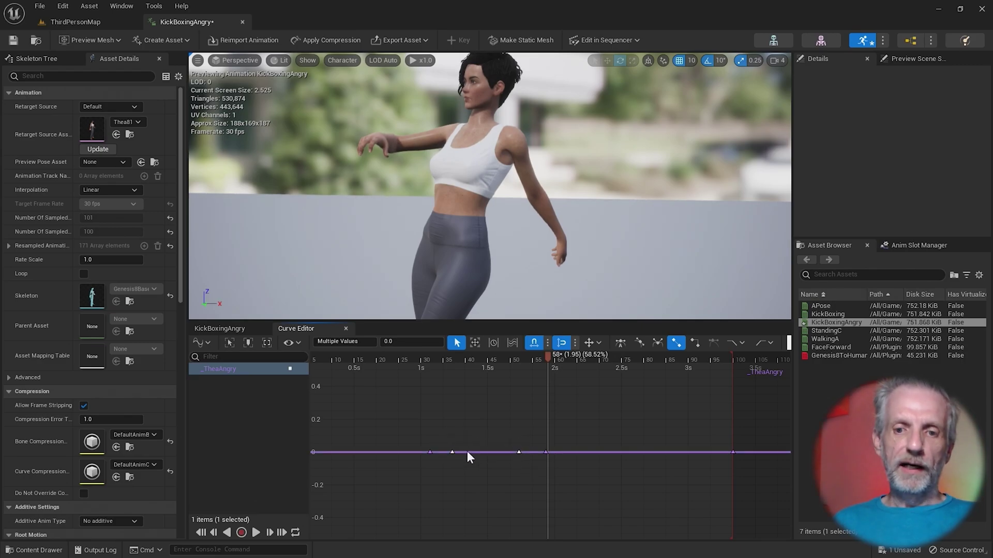
pyautogui.moveTo(517, 454)
pyautogui.moveTo(520, 452); pyautogui.dragTo(521, 389)
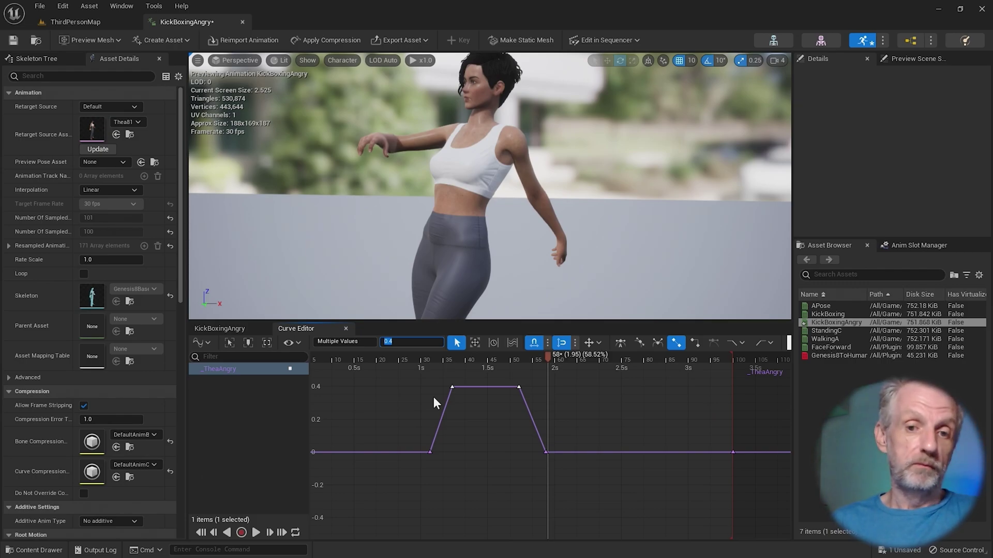
pyautogui.write('1')
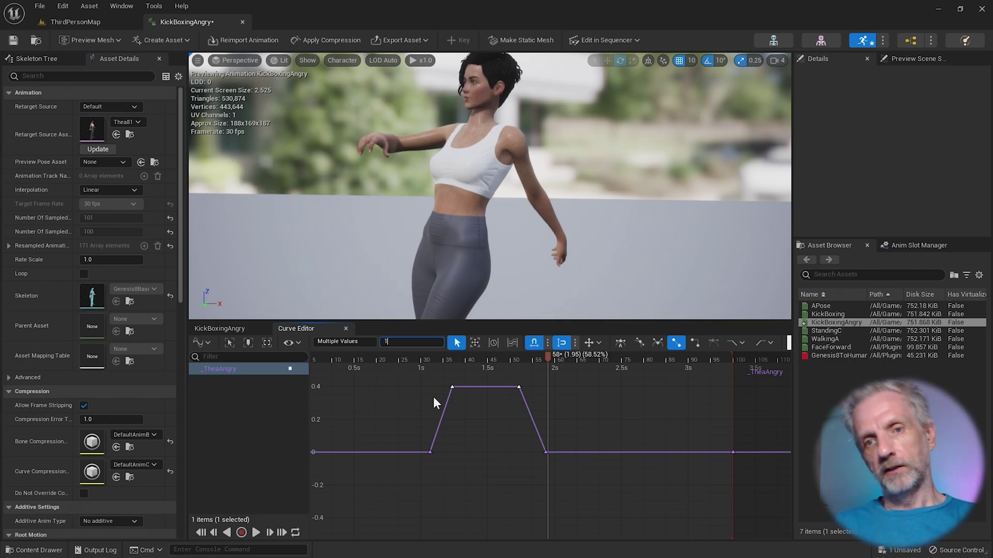
pyautogui.press('Return')
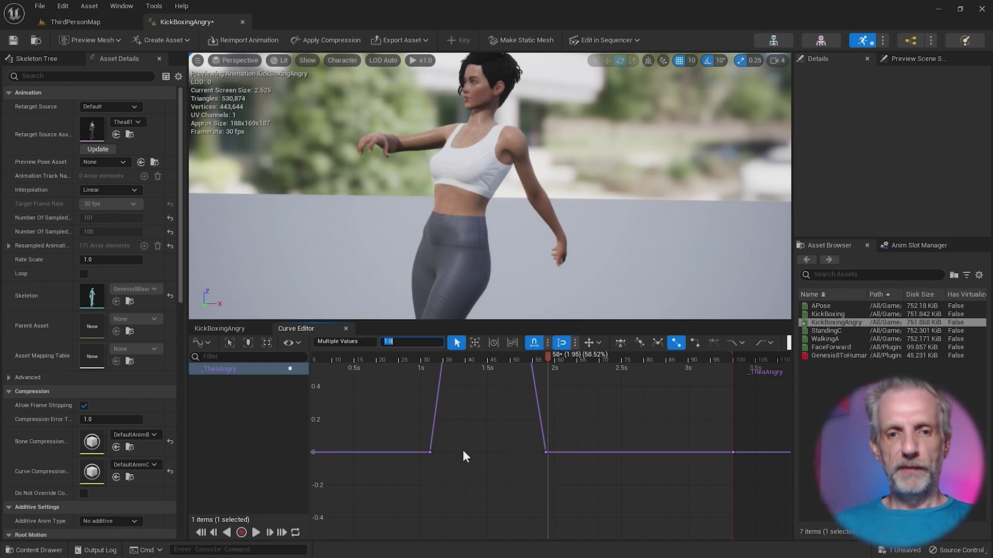
pyautogui.press('f')
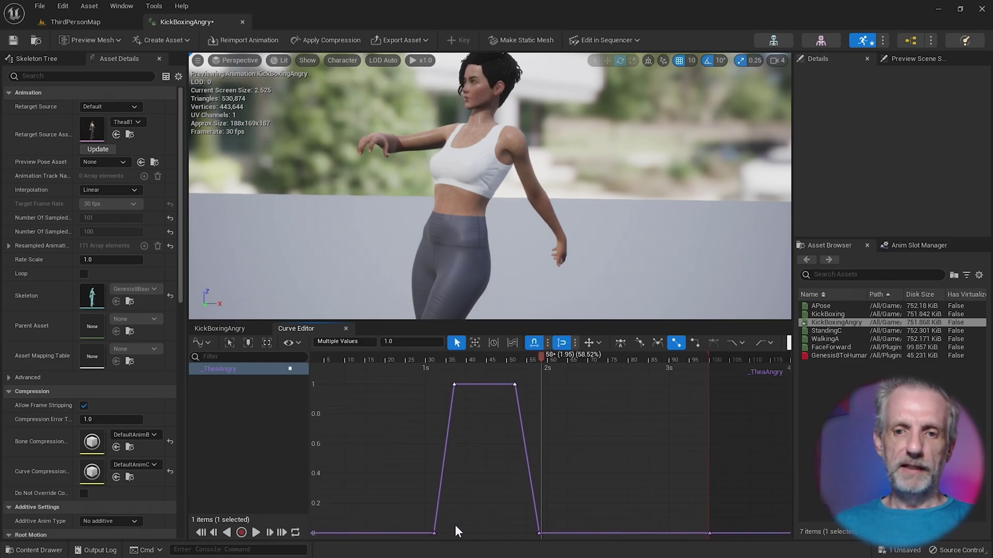
pyautogui.press('a')
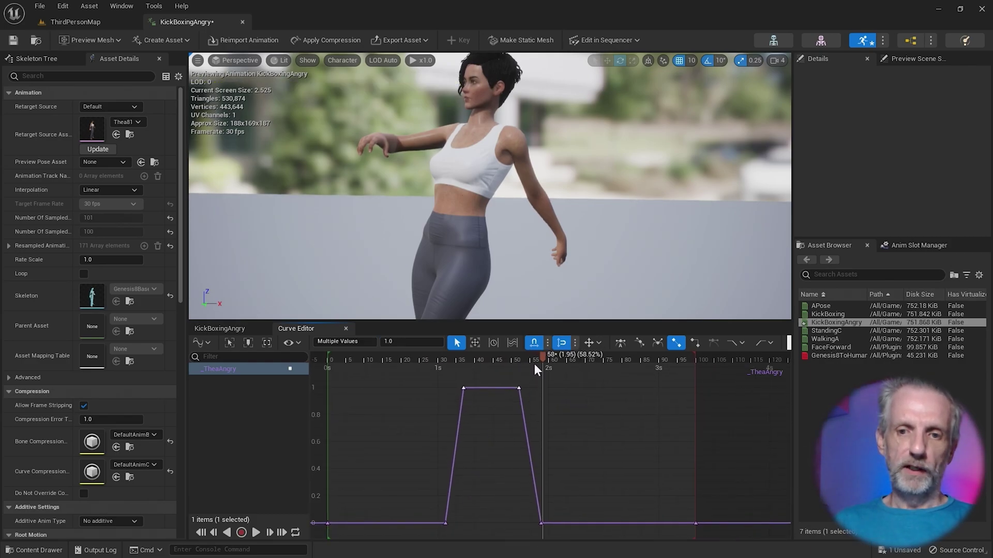
# Smooth the two value-1 keys with automatic cubic interpolation and scrub through the kick to preview the expression.
pyautogui.moveTo(538, 355); pyautogui.dragTo(437, 369)
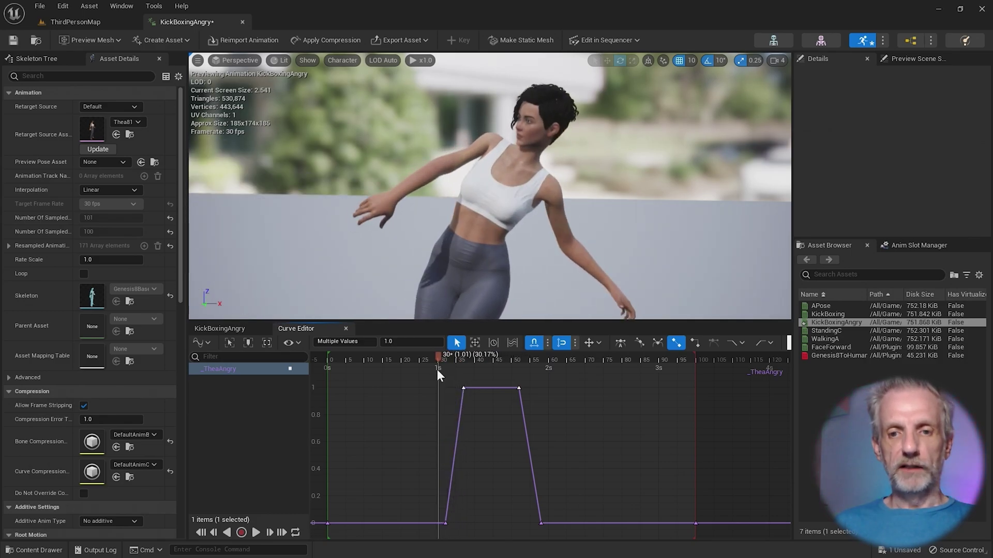
pyautogui.moveTo(537, 376); pyautogui.dragTo(446, 398)
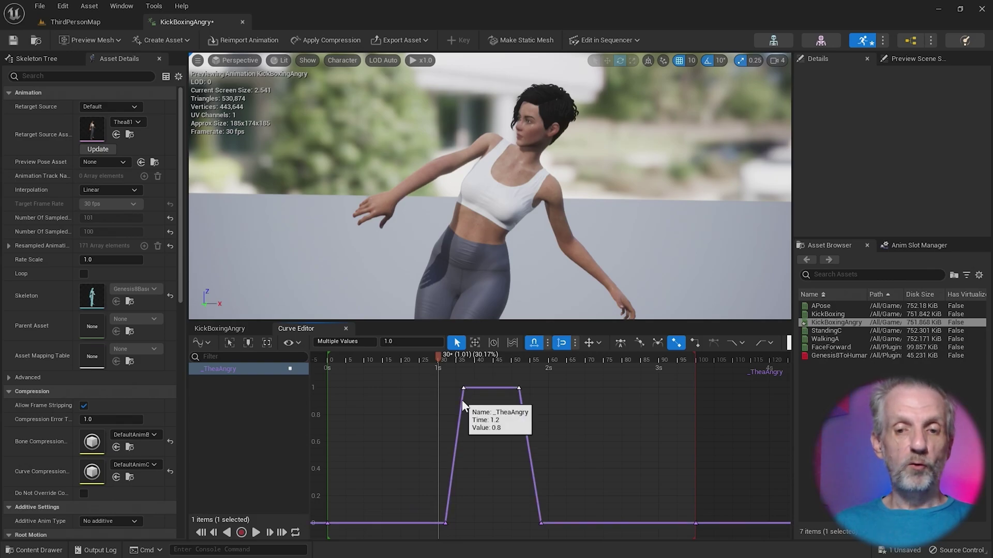
pyautogui.press('1')
pyautogui.moveTo(547, 431); pyautogui.dragTo(545, 443, button='right')
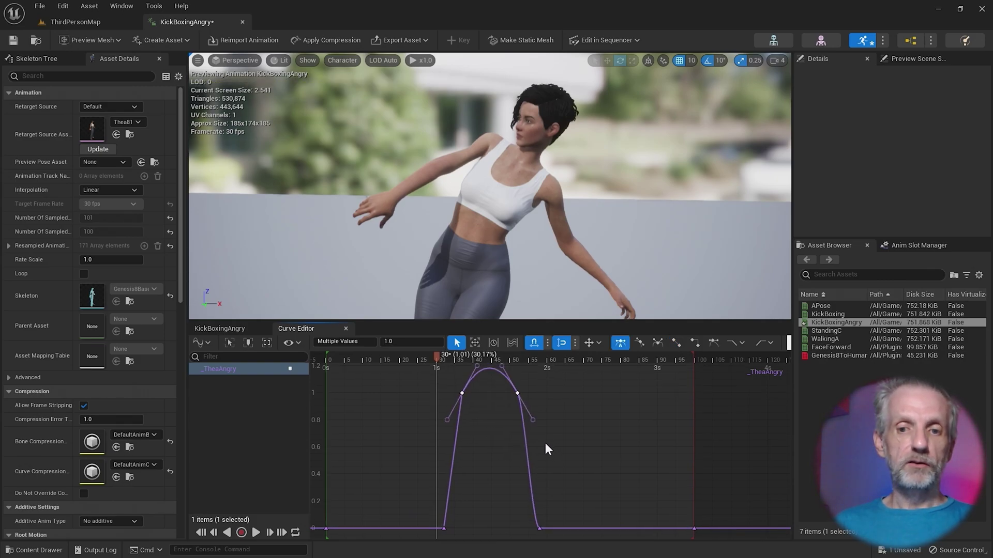
pyautogui.moveTo(435, 353); pyautogui.dragTo(483, 373)
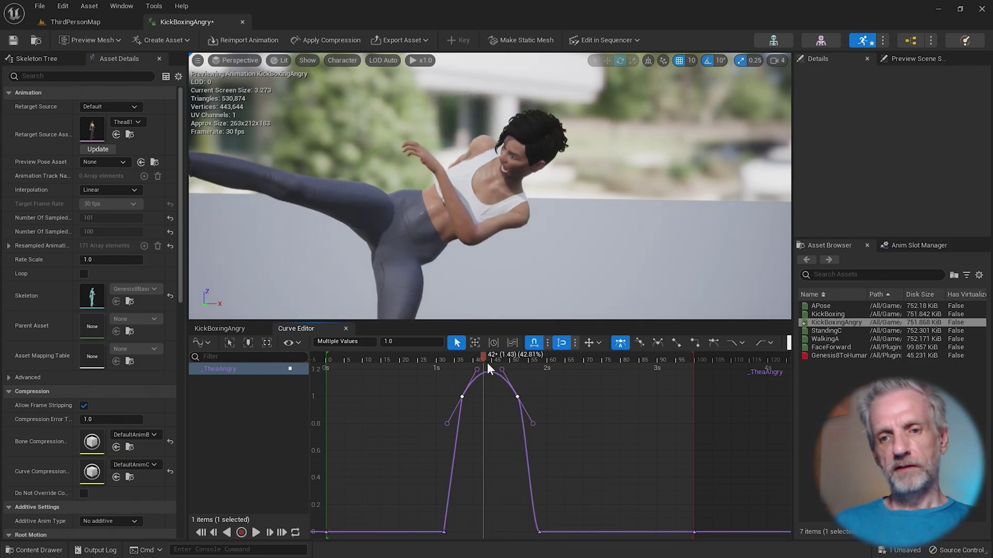
pyautogui.moveTo(483, 356); pyautogui.dragTo(448, 359)
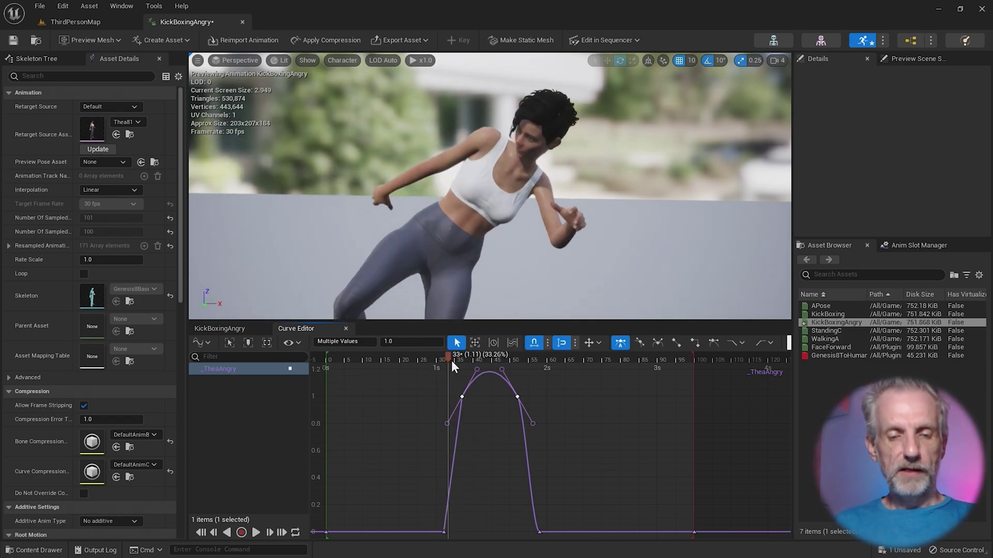
# Switch to ThirdPersonMap and assign the KickBoxingAngry animation to the KickBox1 actor as its Anim to Play.
pyautogui.click(98, 24)
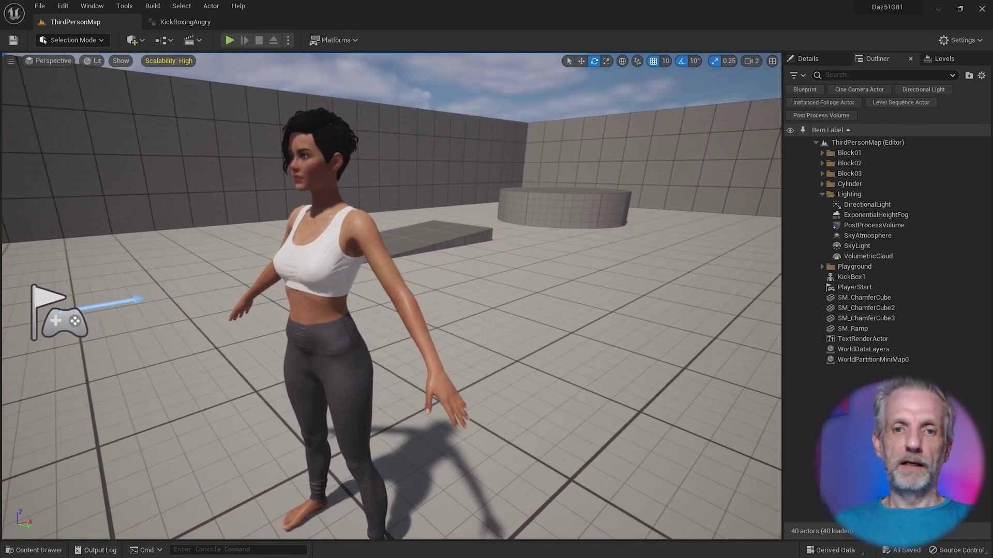
pyautogui.click(851, 277)
pyautogui.click(804, 59)
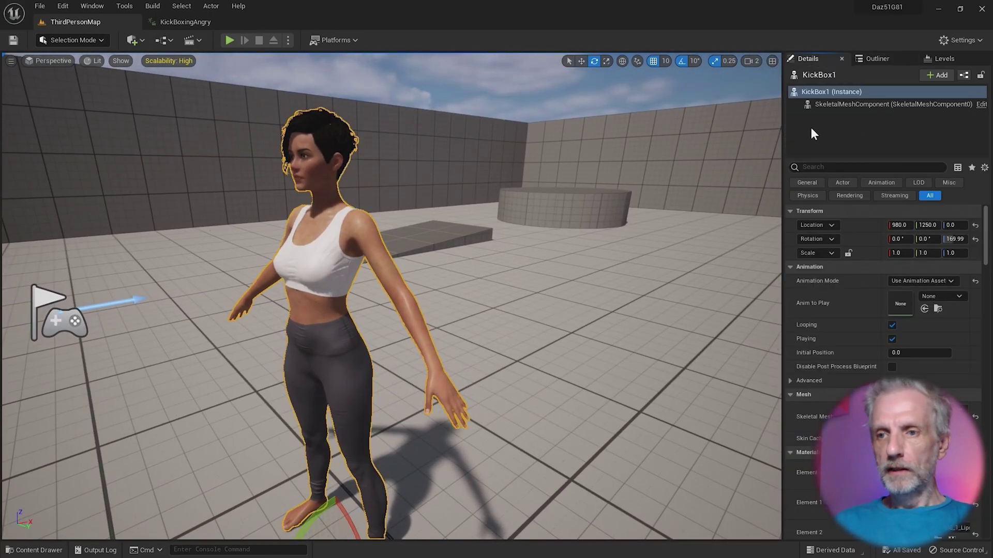
pyautogui.click(958, 297)
pyautogui.click(807, 506)
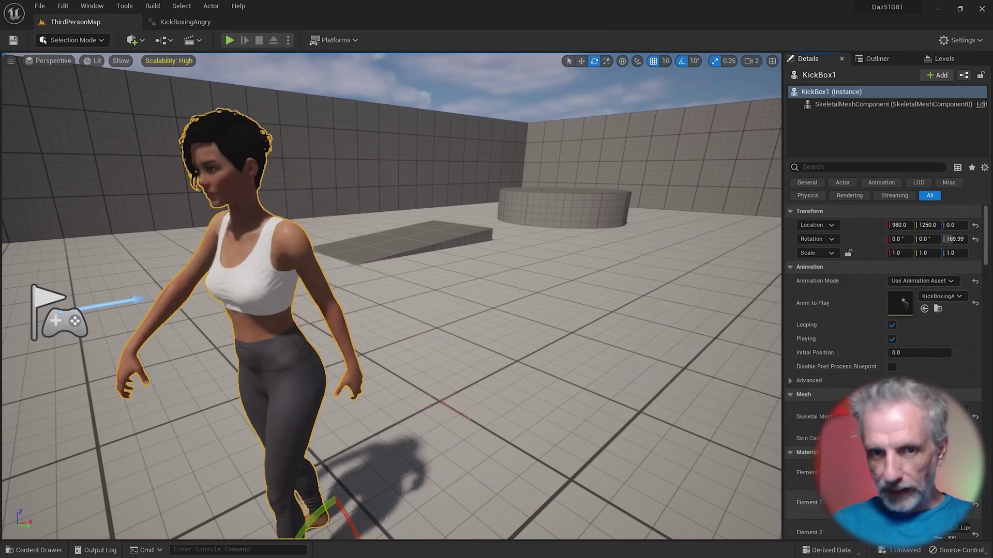
# Run the level in Simulate mode and view the KickBox1 character's animation from the front.
pyautogui.click(288, 40)
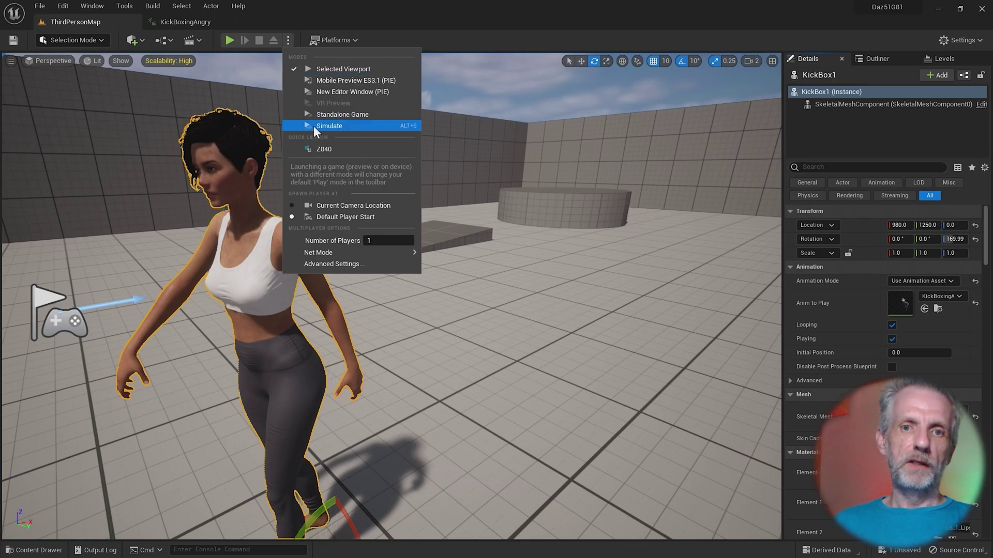
pyautogui.click(313, 126)
pyautogui.moveTo(284, 173); pyautogui.dragTo(284, 173, button='right')
pyautogui.moveTo(639, 87); pyautogui.dragTo(638, 87, button='right')
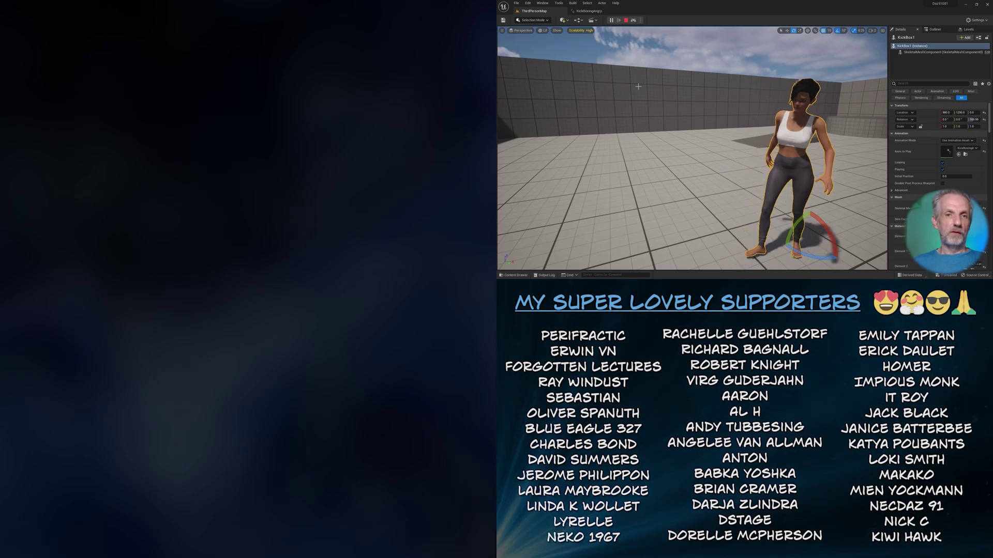